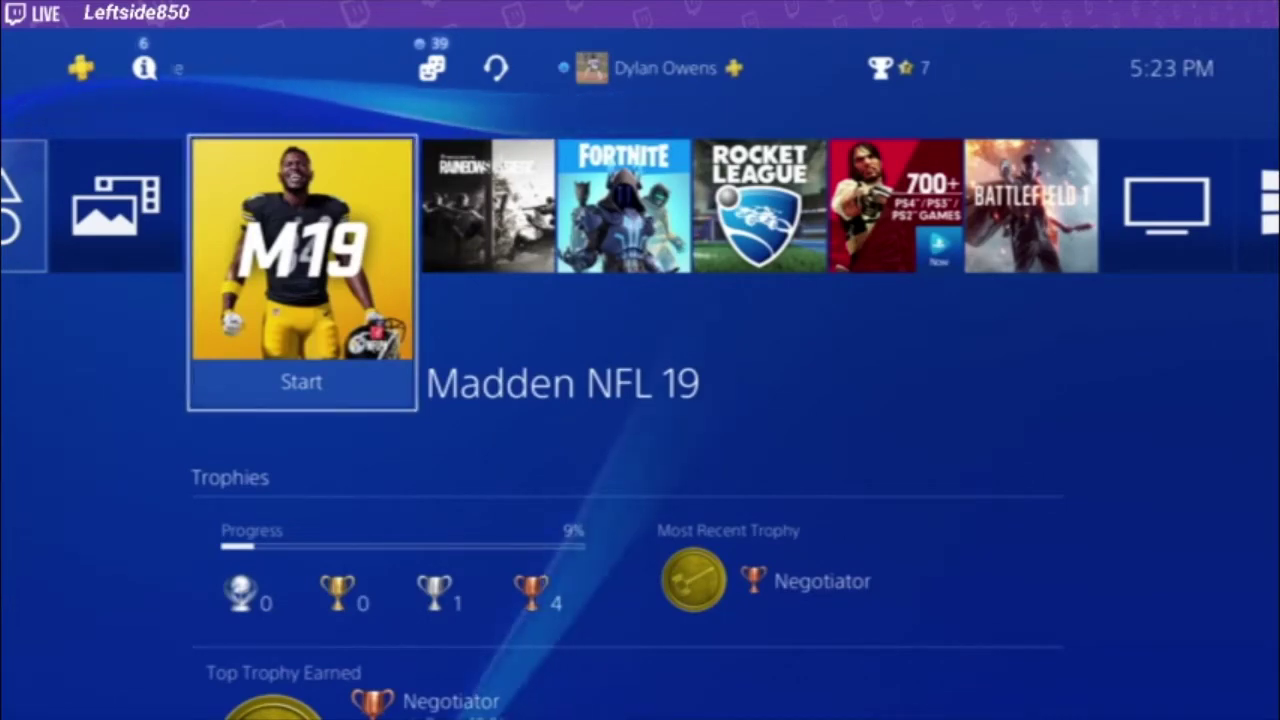
Go from the home screen through Settings > Devices to the Audio Devices page.
key("Up")
key("Right")
key("Right")
key("Right")
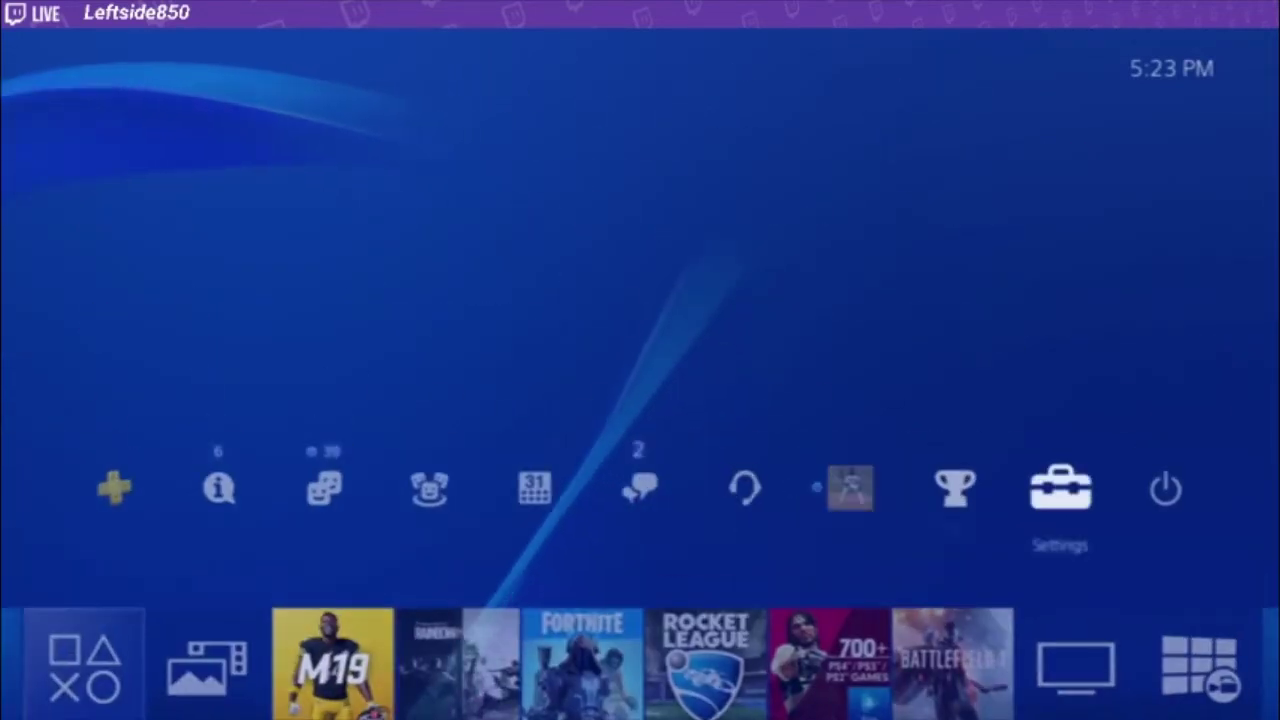
key("Return")
key("Down")
key("Down")
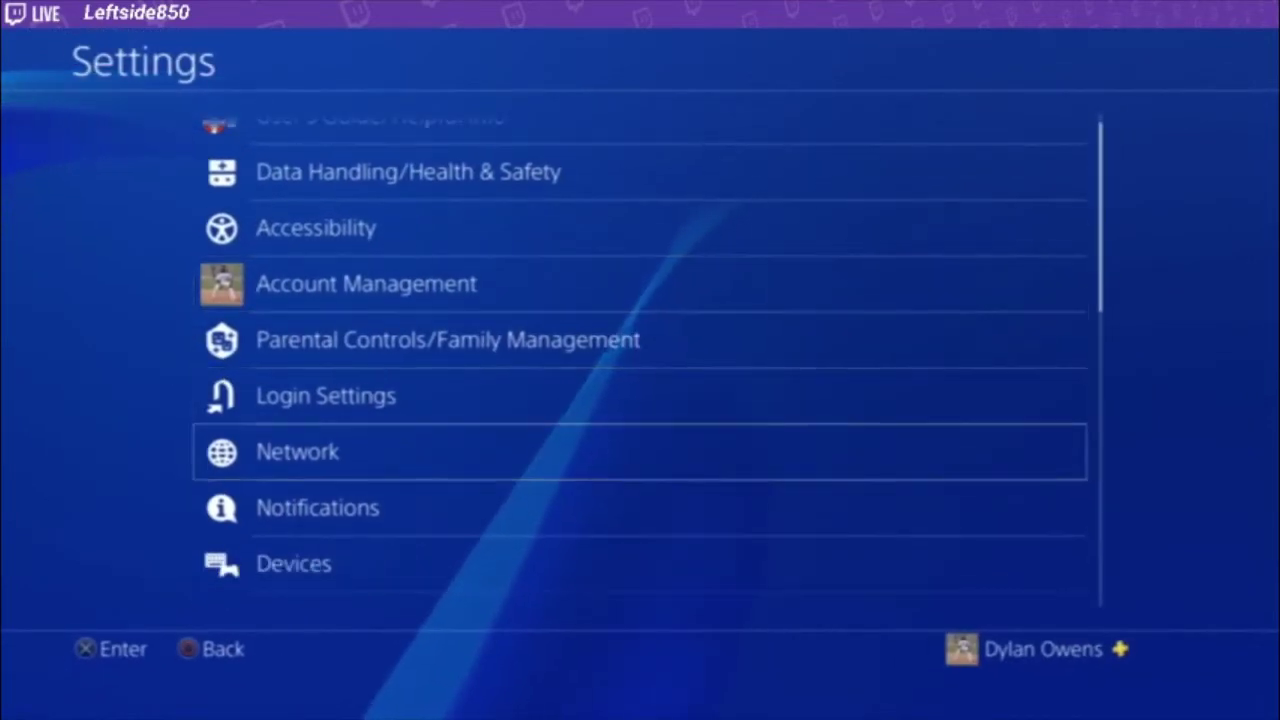
key("Return")
key("Down")
key("Escape")
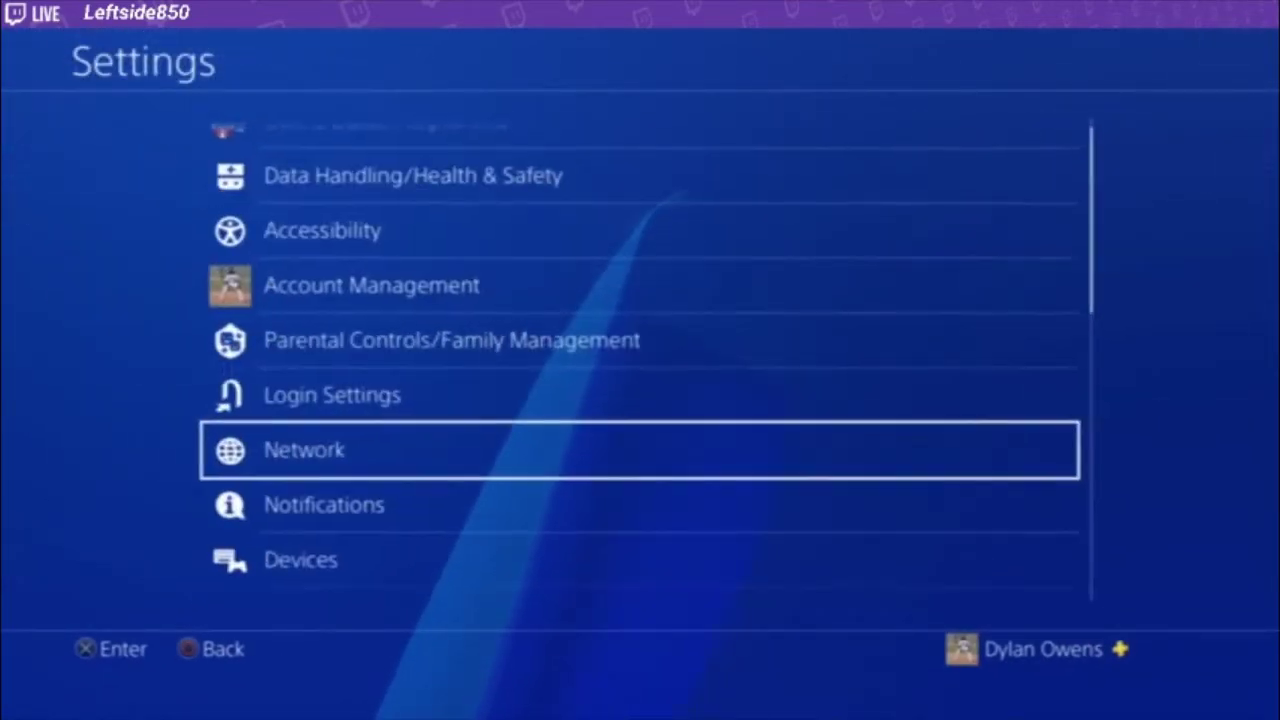
key("Down")
key("Down")
key("Return")
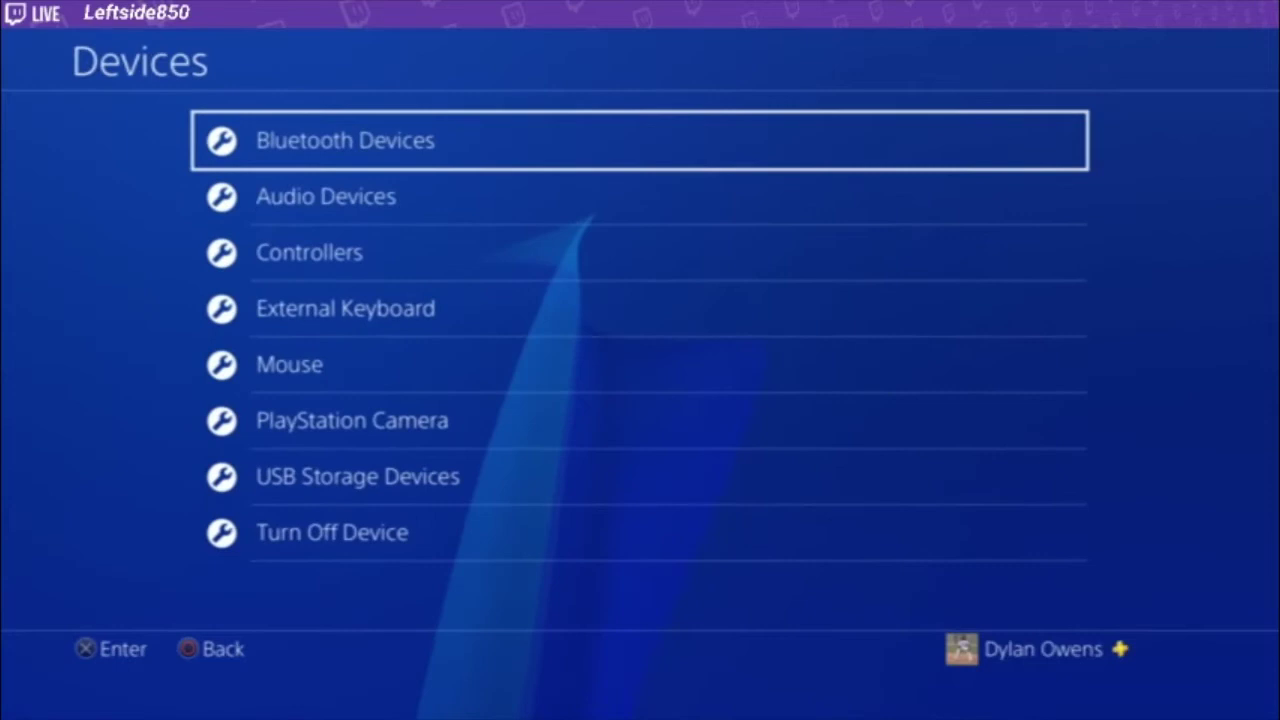
key("Down")
key("Return")
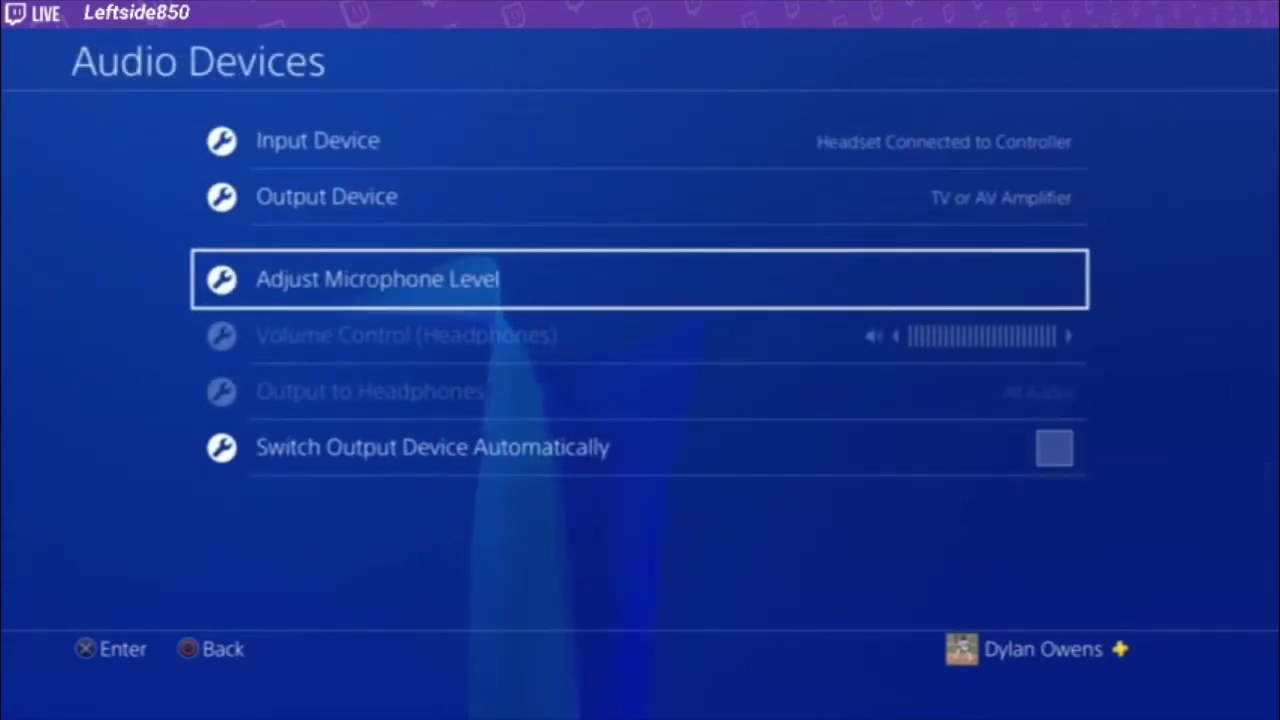
Set Output Device to Headset Connected to Controller.
key("Up")
key("Return")
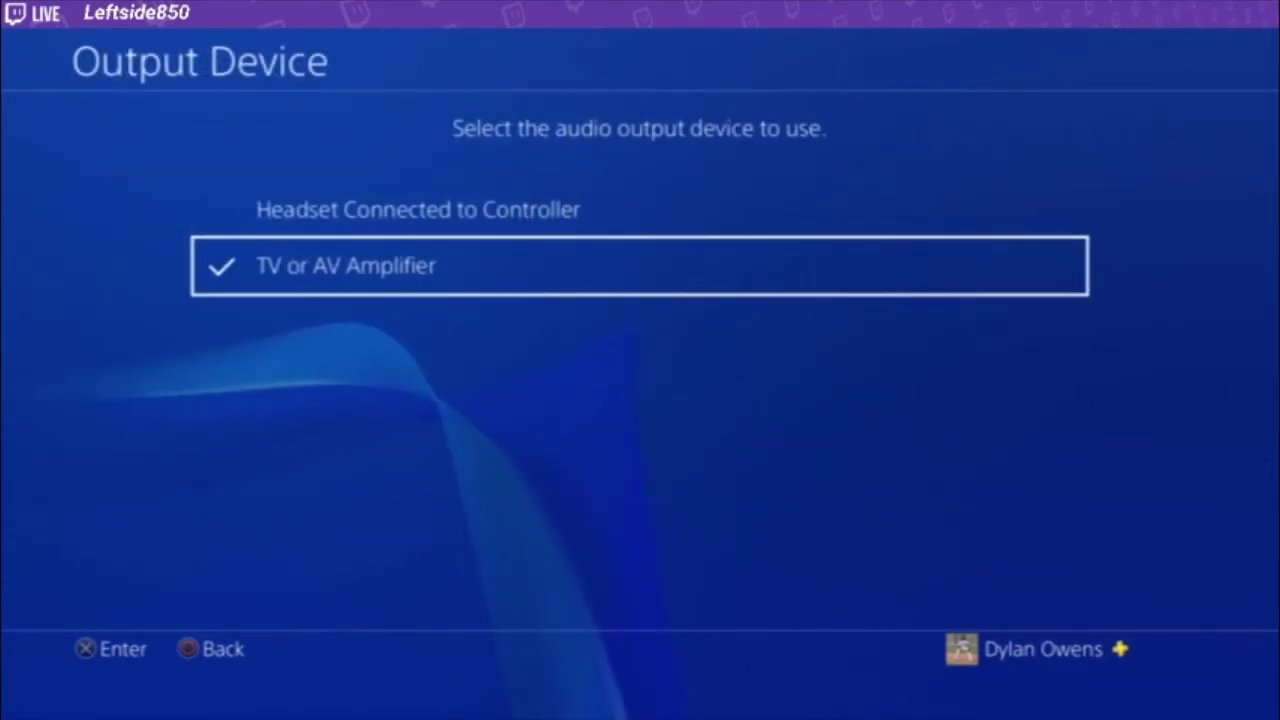
key("Up")
key("Return")
Review the Output to Headphones and Input Device settings, leaving Output Device unchanged.
key("Down")
key("Down")
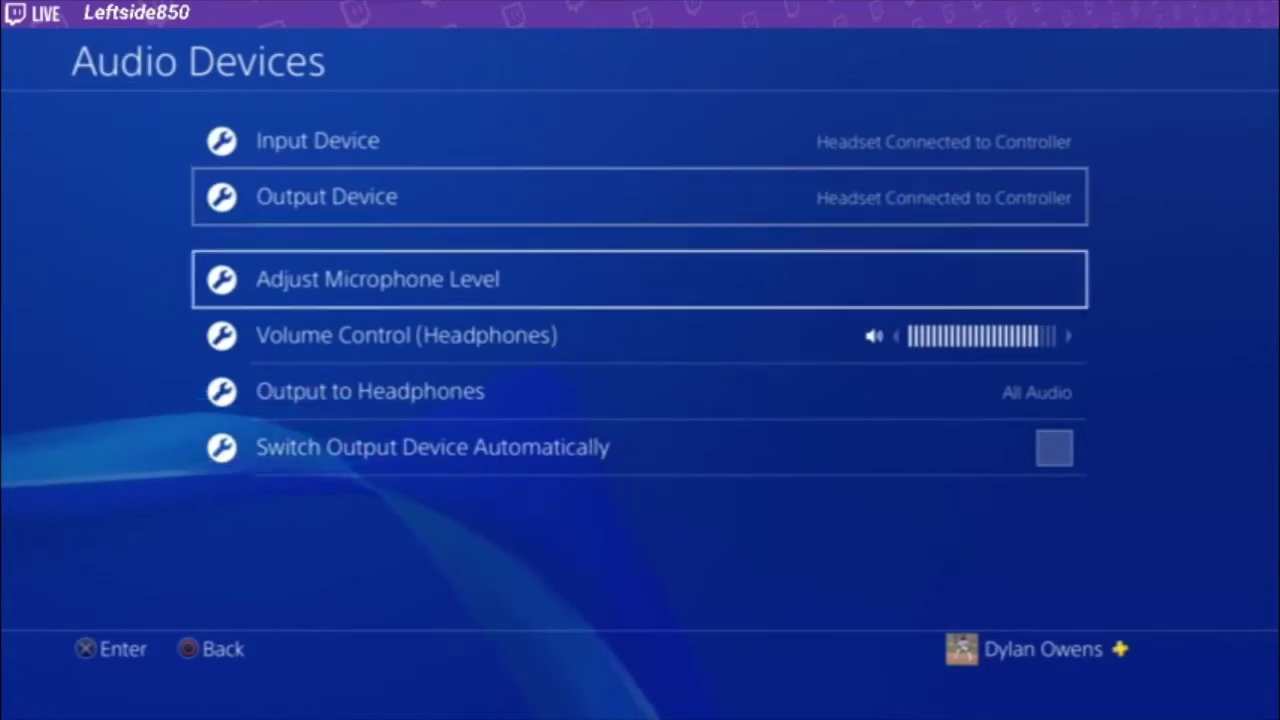
key("Down")
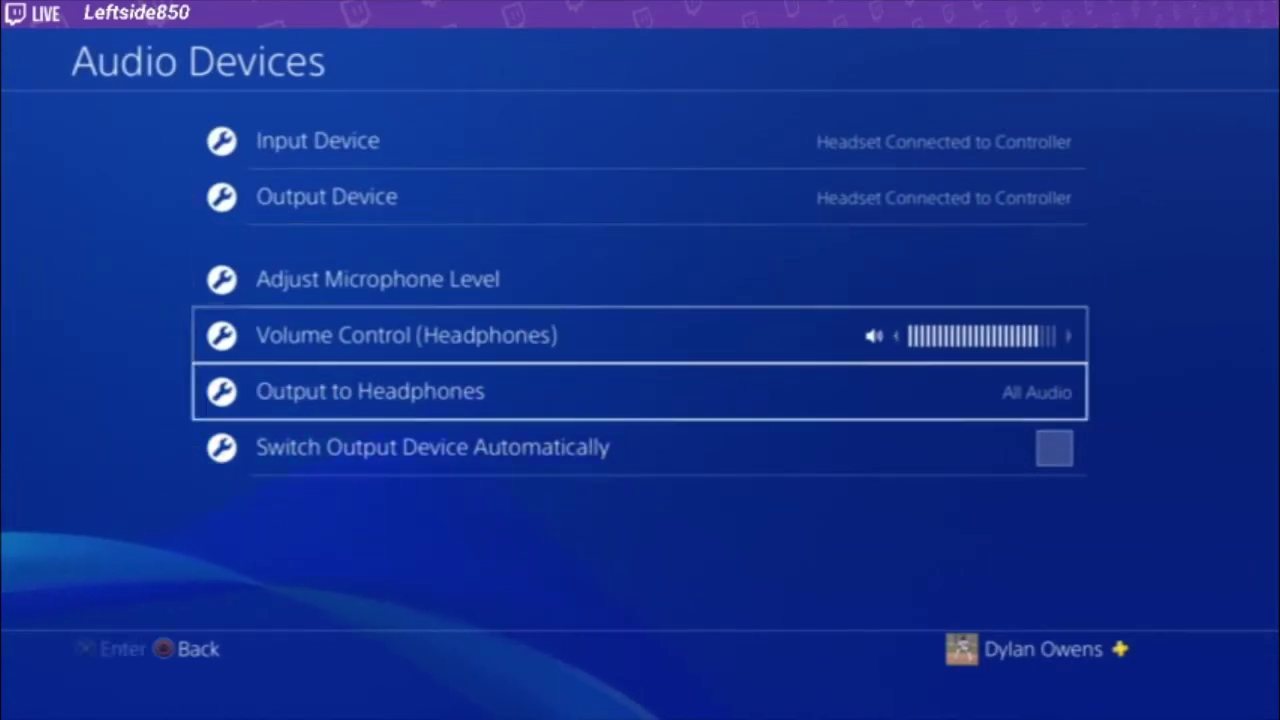
key("Up")
key("Up")
key("Up")
key("Up")
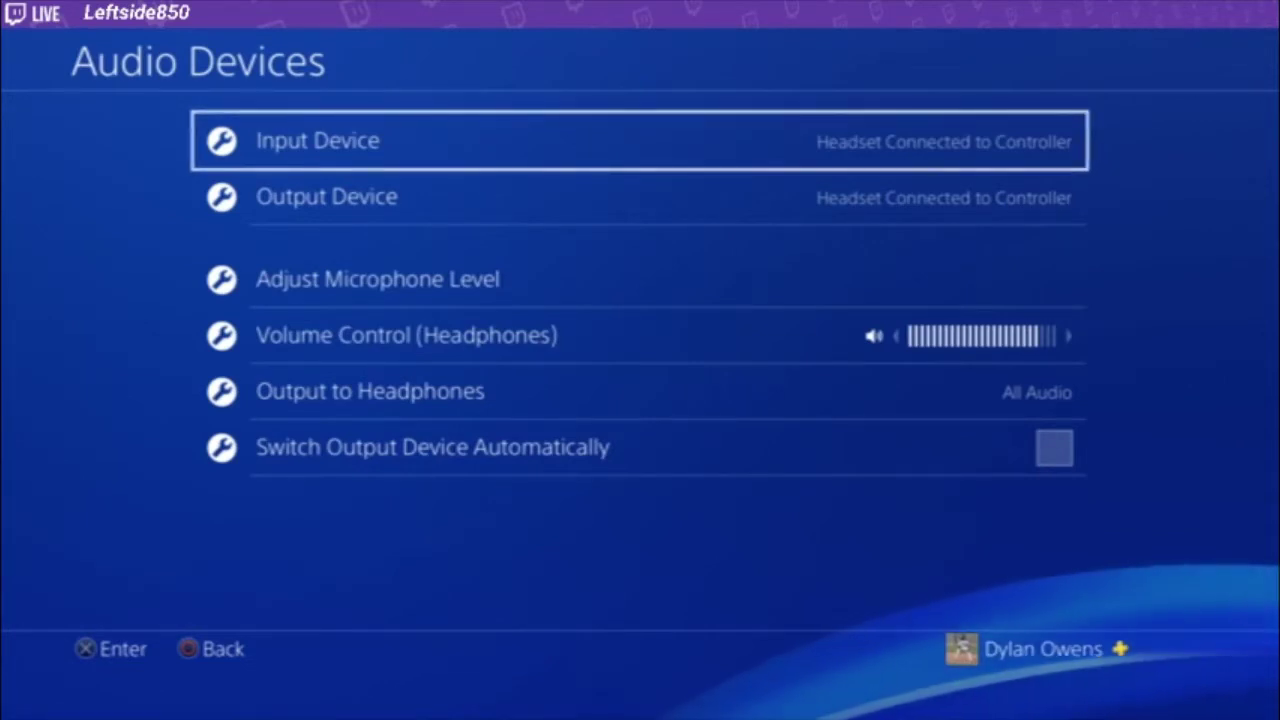
key("Down")
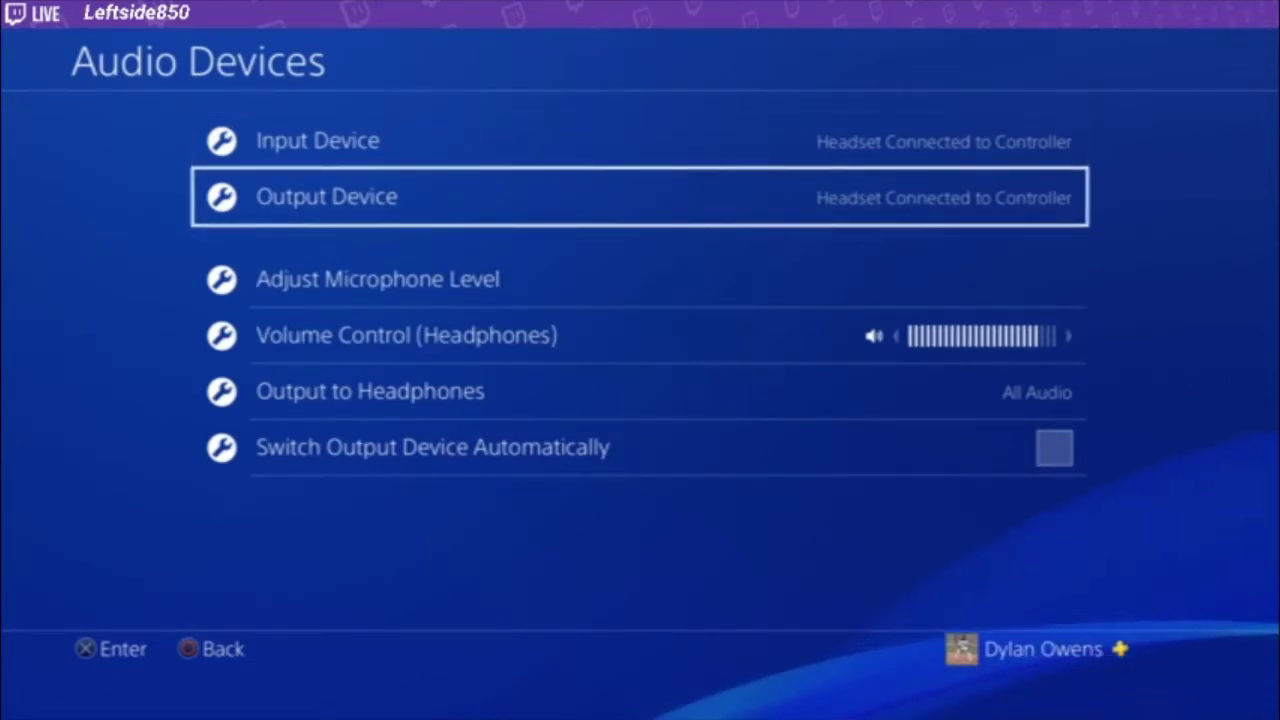
key("Return")
key("Escape")
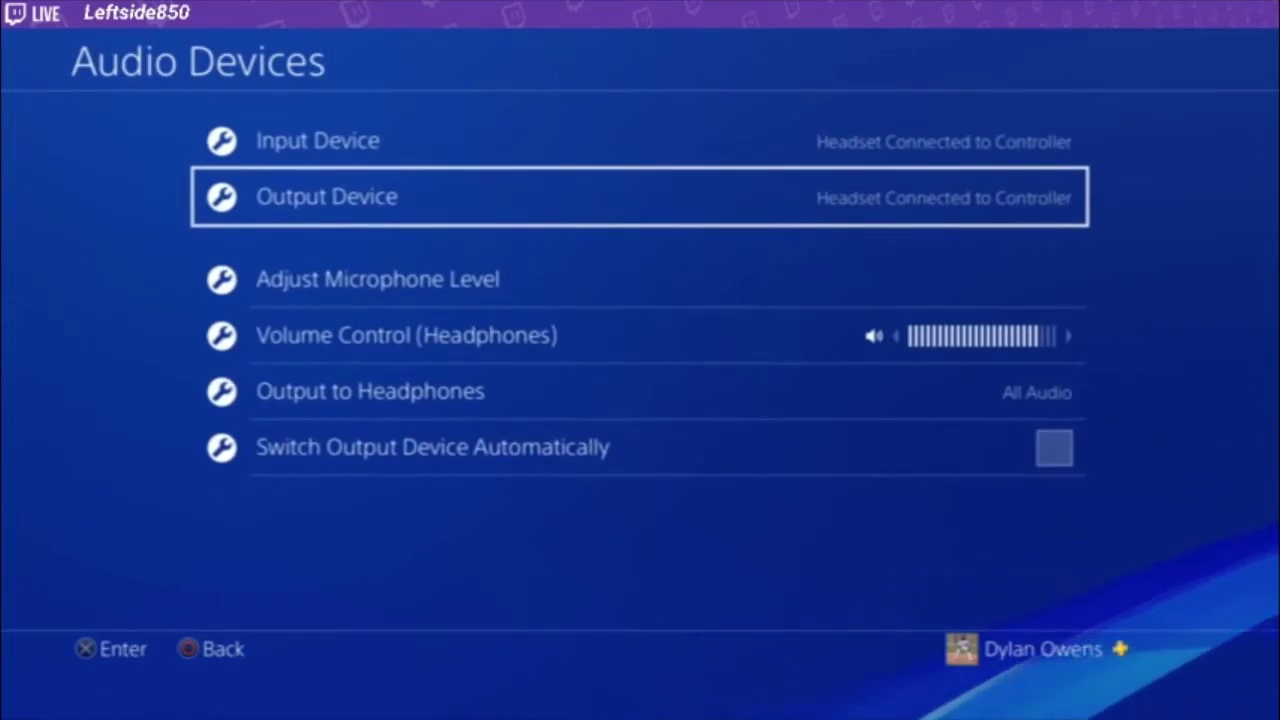
key("Down")
key("Down")
key("Down")
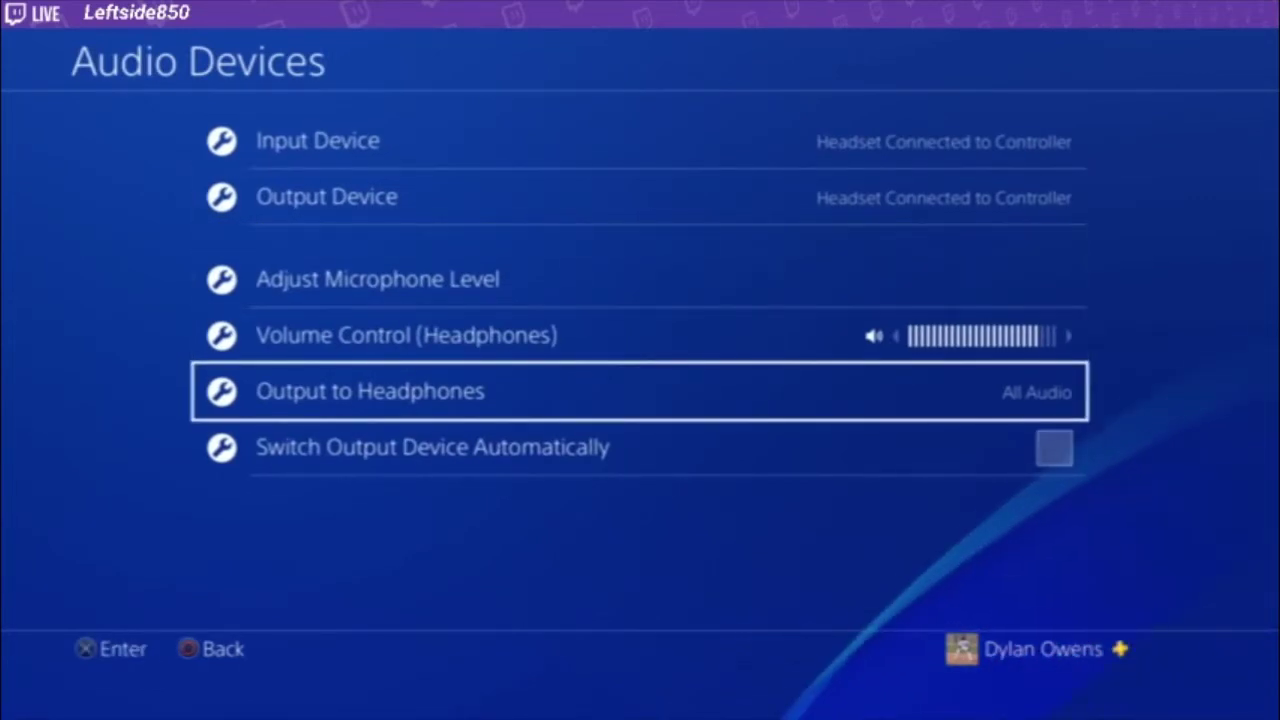
key("Return")
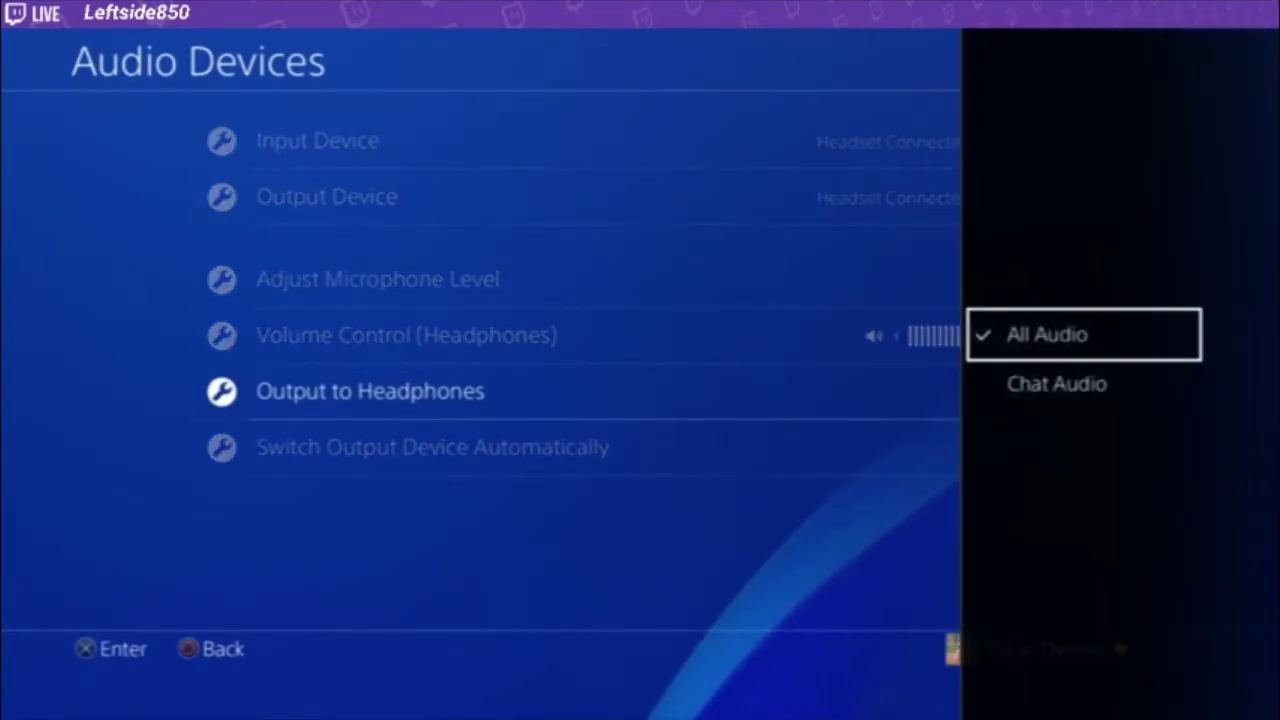
key("Down")
key("Up")
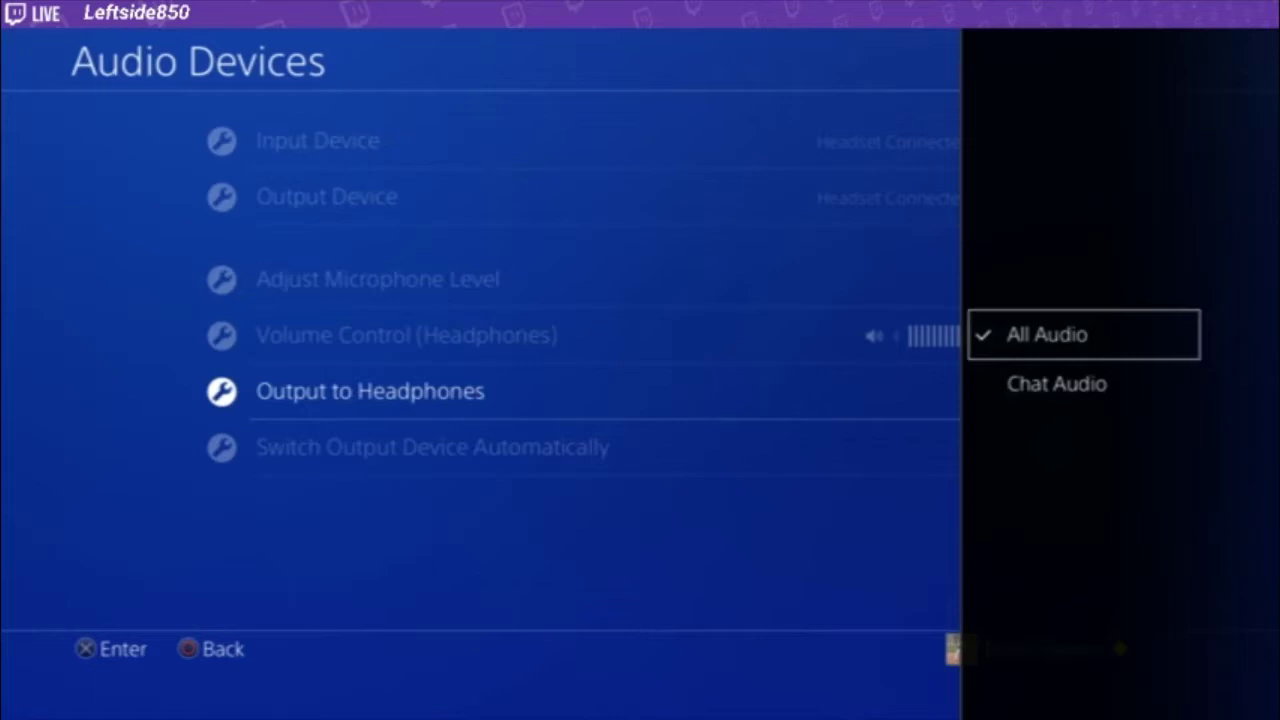
key("Return")
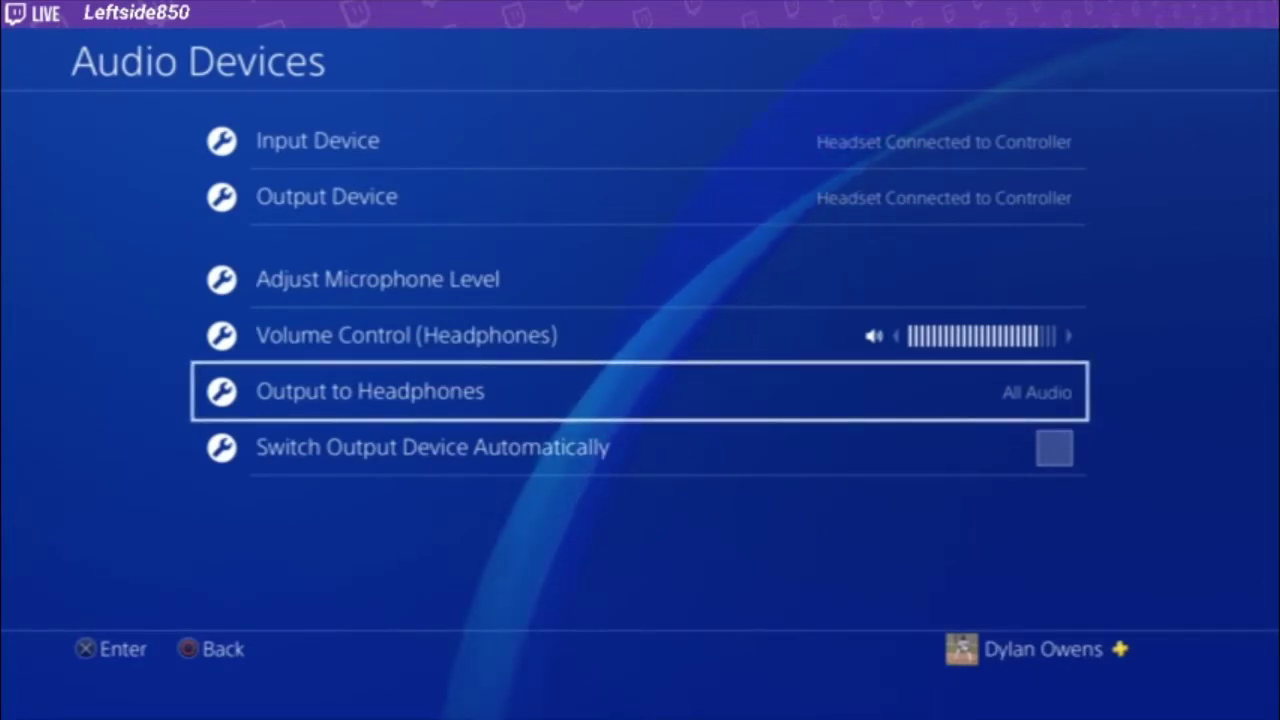
Confirm Output to Headphones stays set to All Audio.
key("Up")
key("Up")
key("Up")
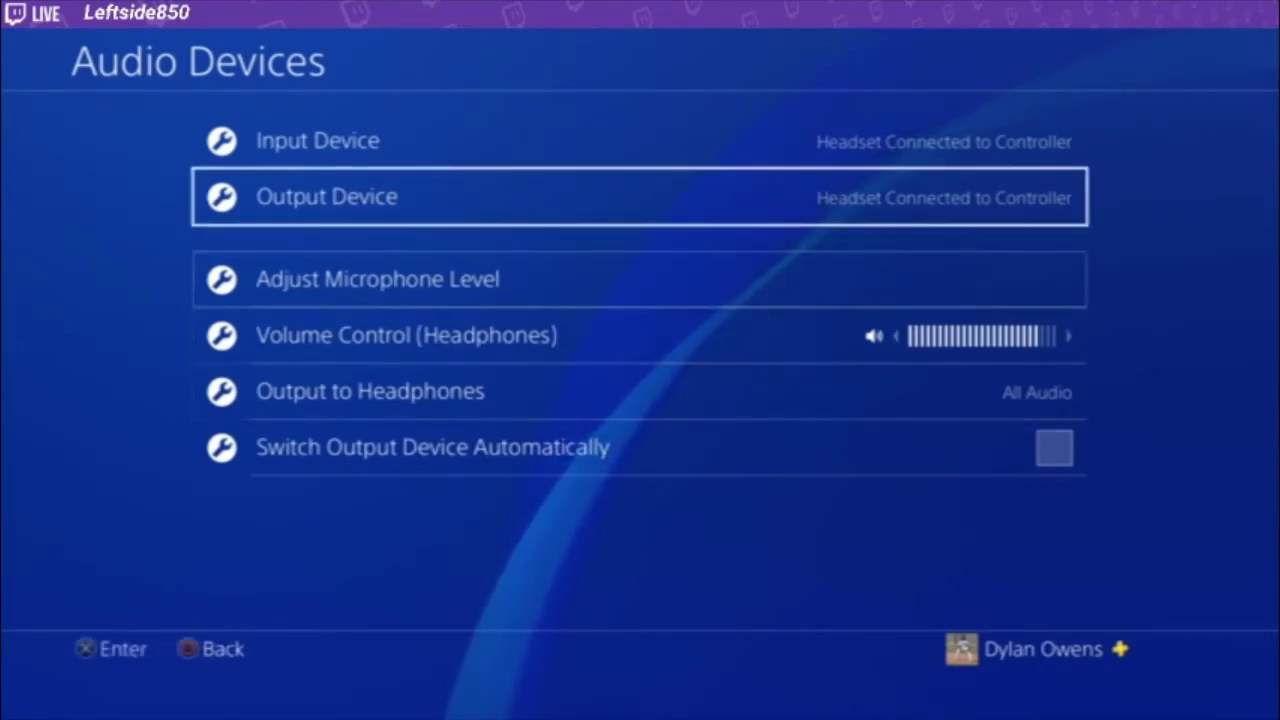
key("Down")
key("Down")
key("Down")
key("Return")
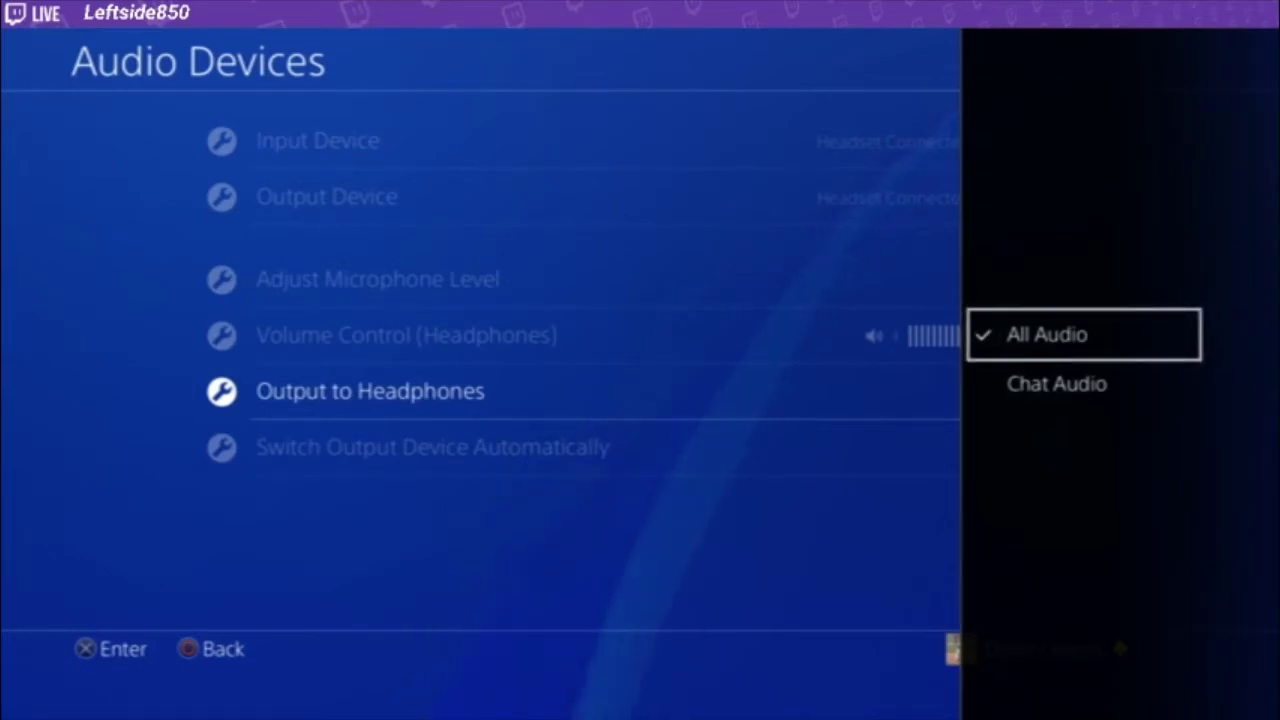
key("Return")
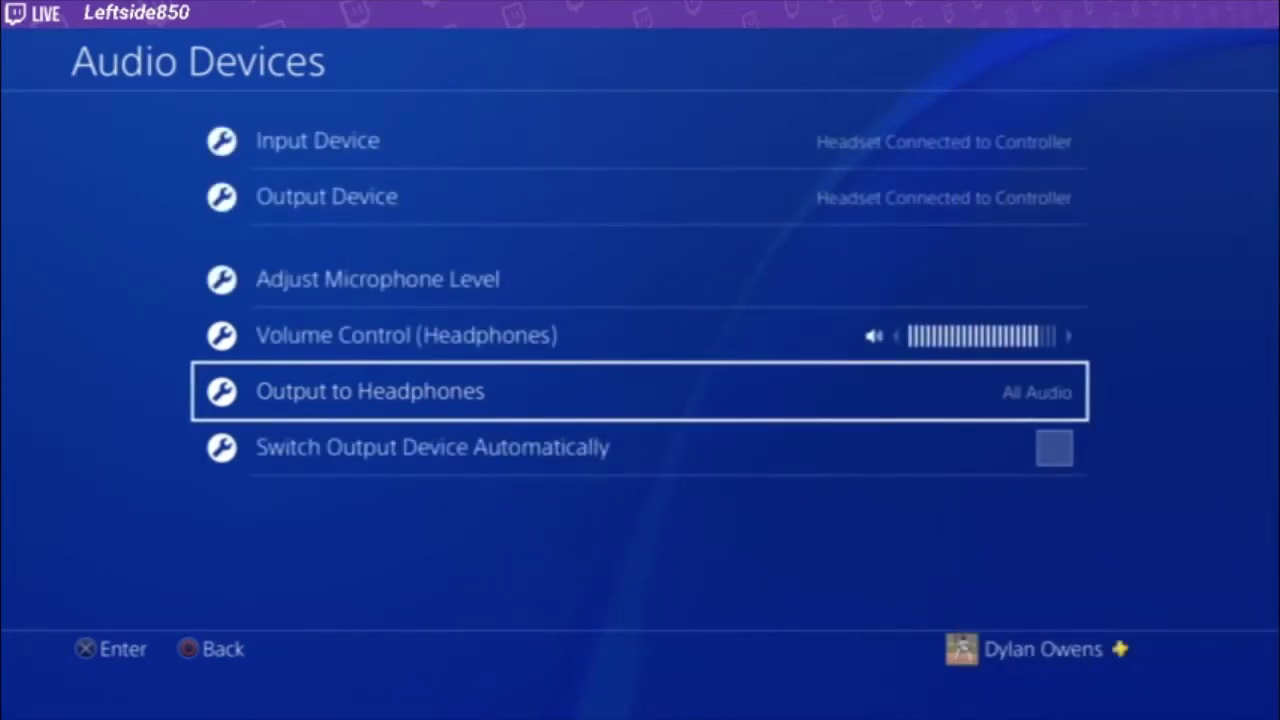
Change Output Device to TV or AV Amplifier.
key("Up")
key("Up")
key("Up")
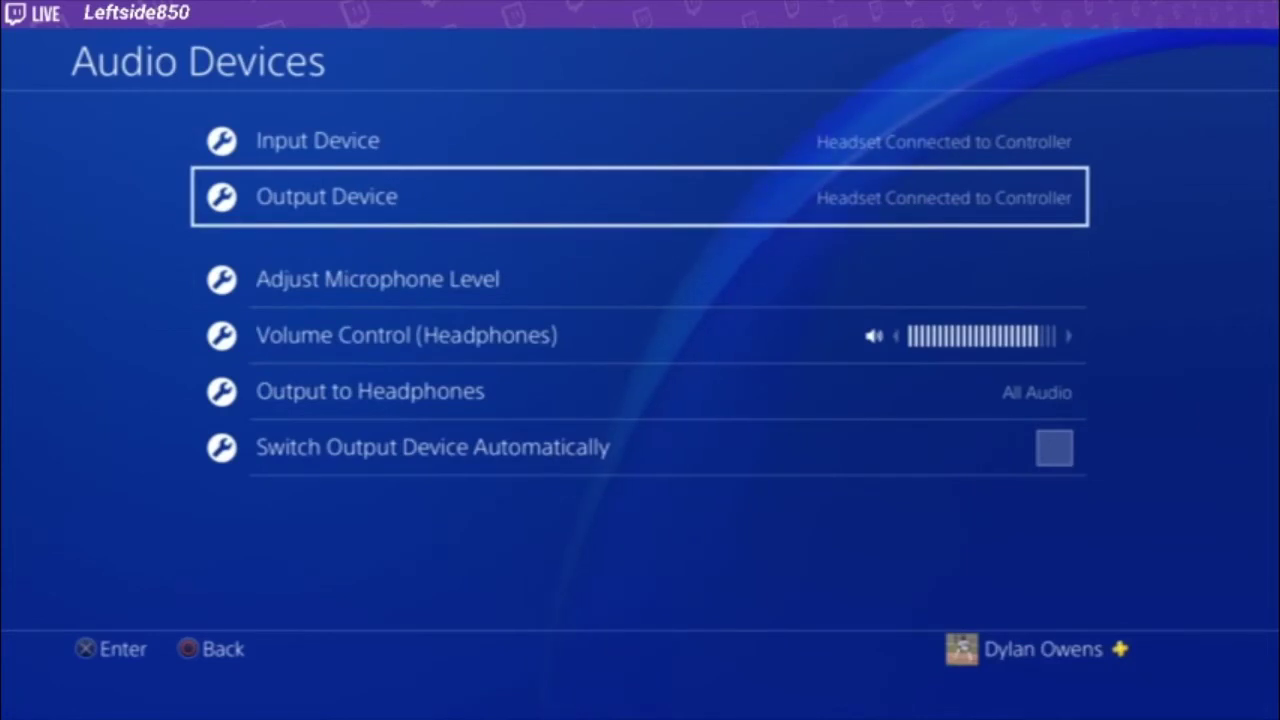
key("Return")
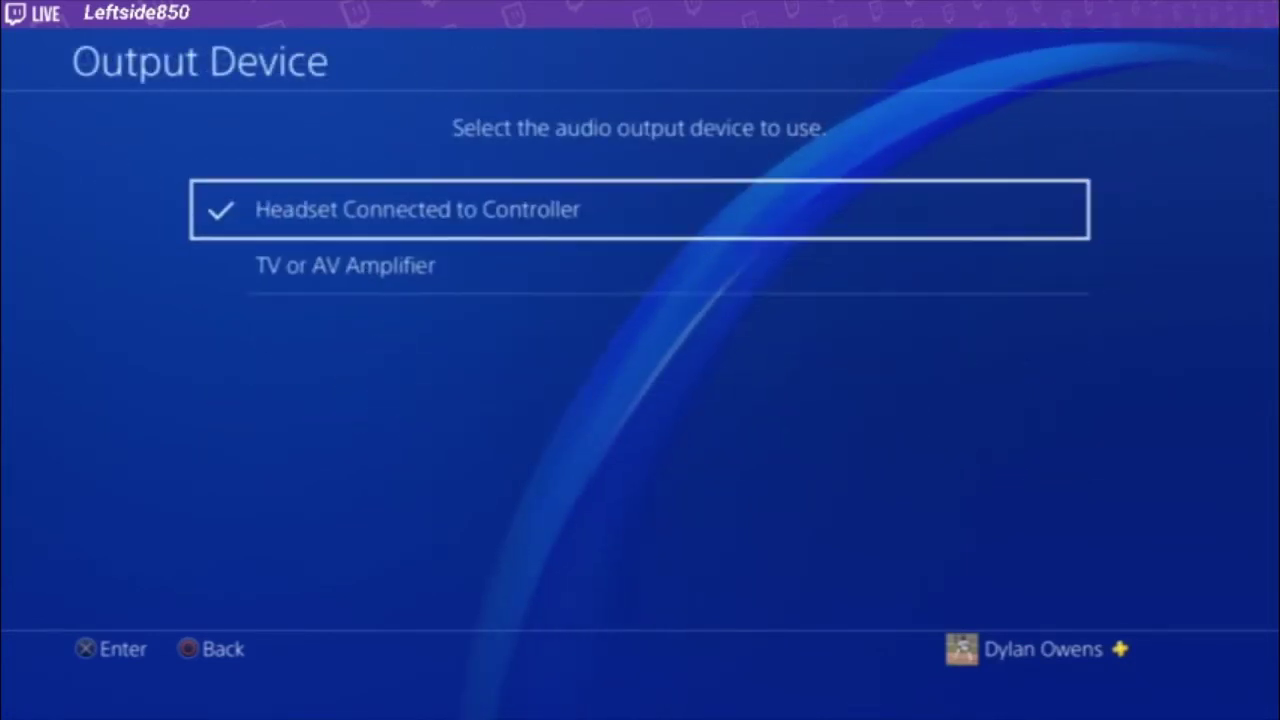
key("Down")
key("Return")
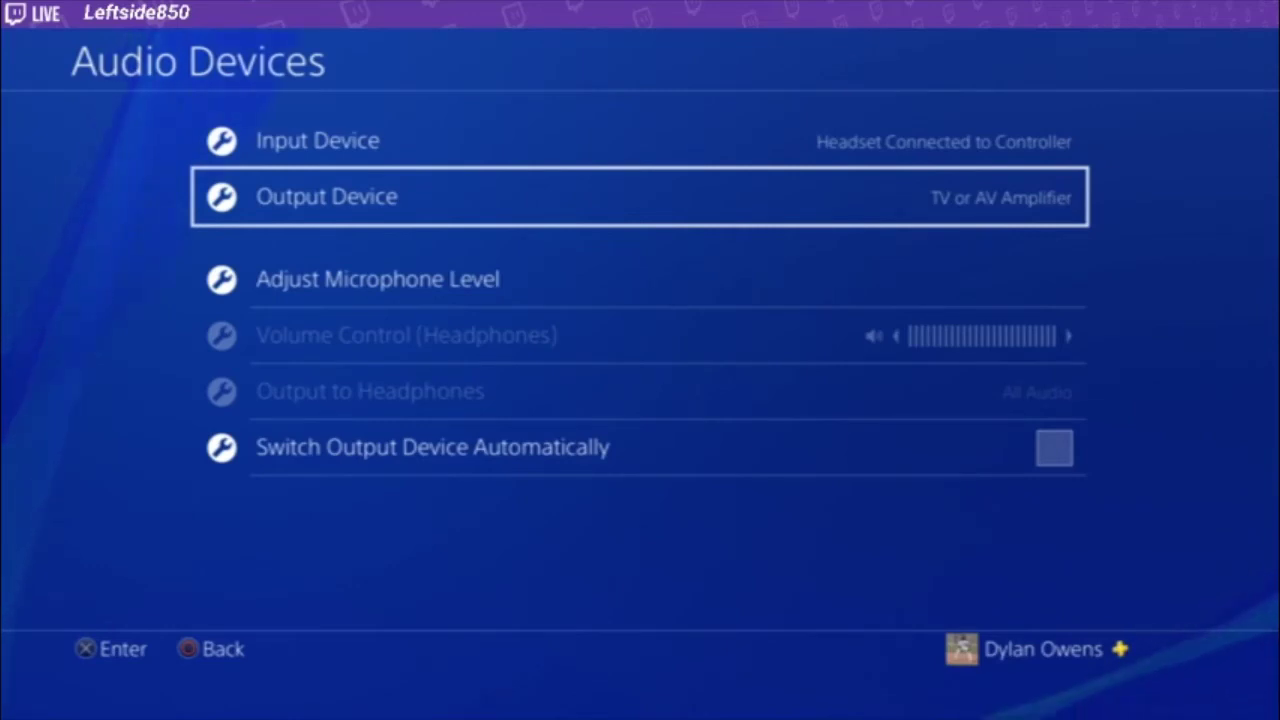
Return to the home screen and browse the game tiles back to Madden NFL 19.
key("Home")
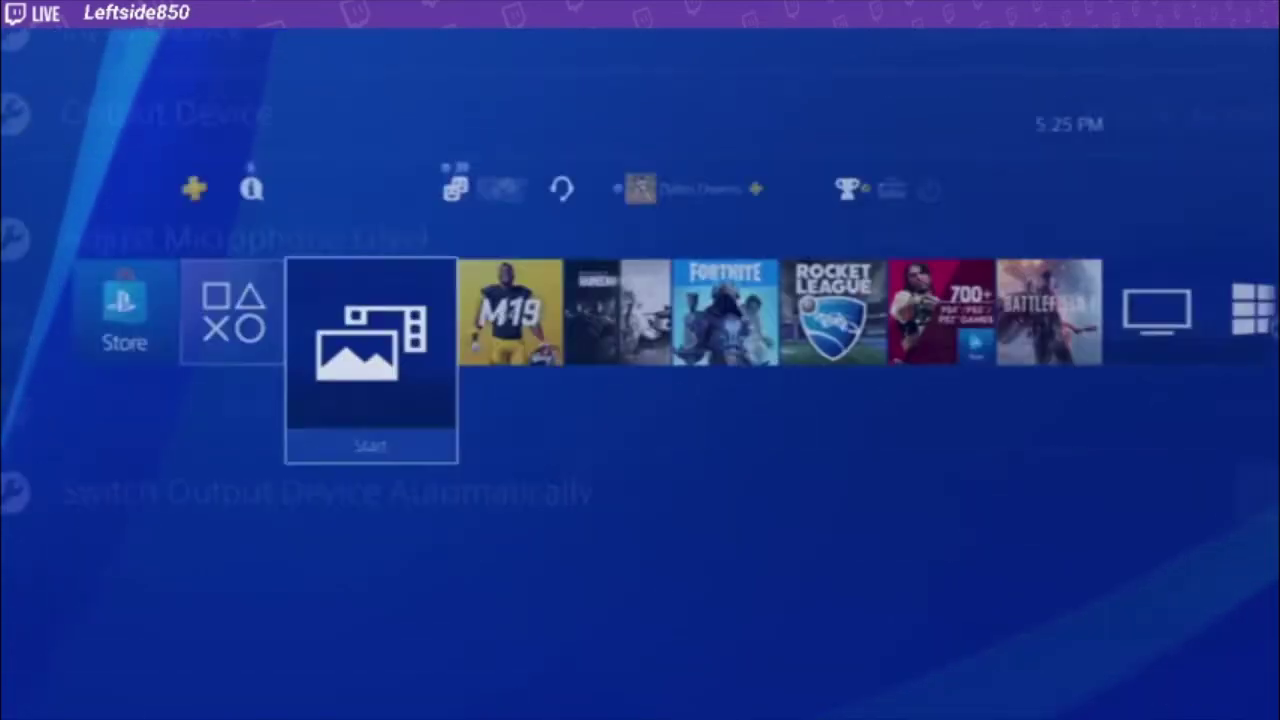
key("Right")
key("Right")
key("Right")
key("Right")
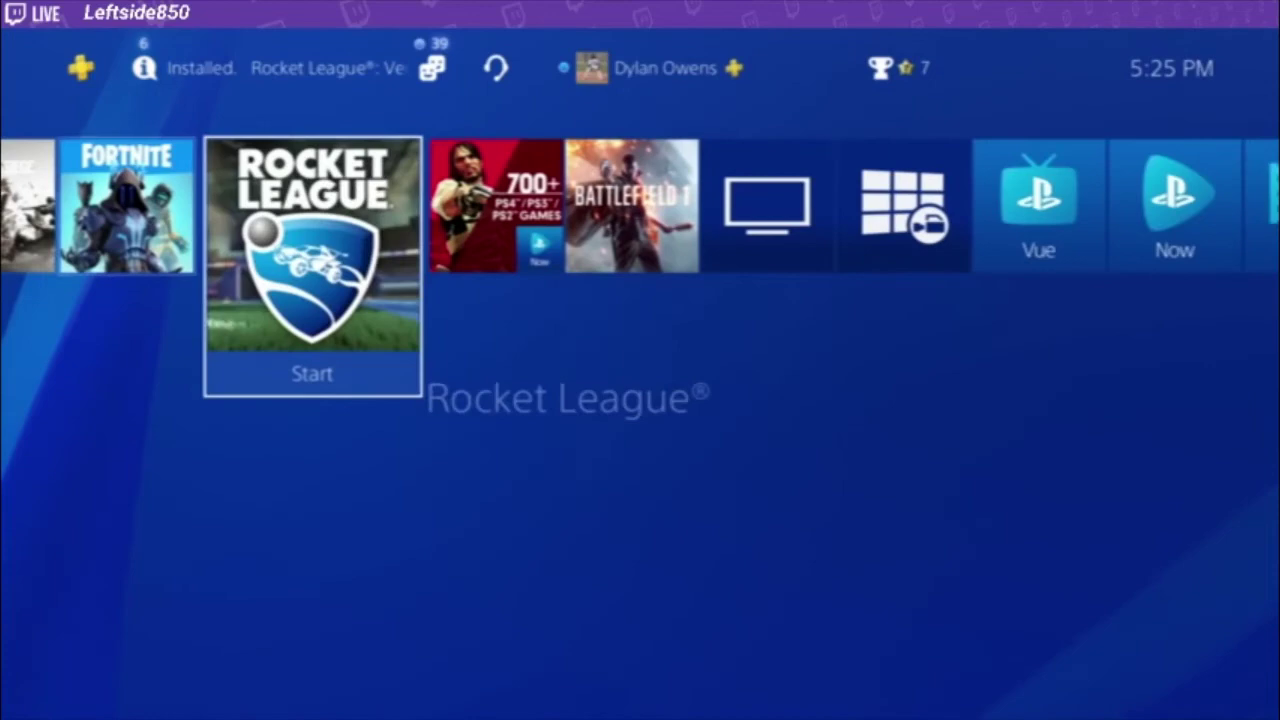
key("Left")
key("Left")
key("Right")
key("Right")
key("Right")
key("Left")
key("Left")
key("Left")
key("Left")
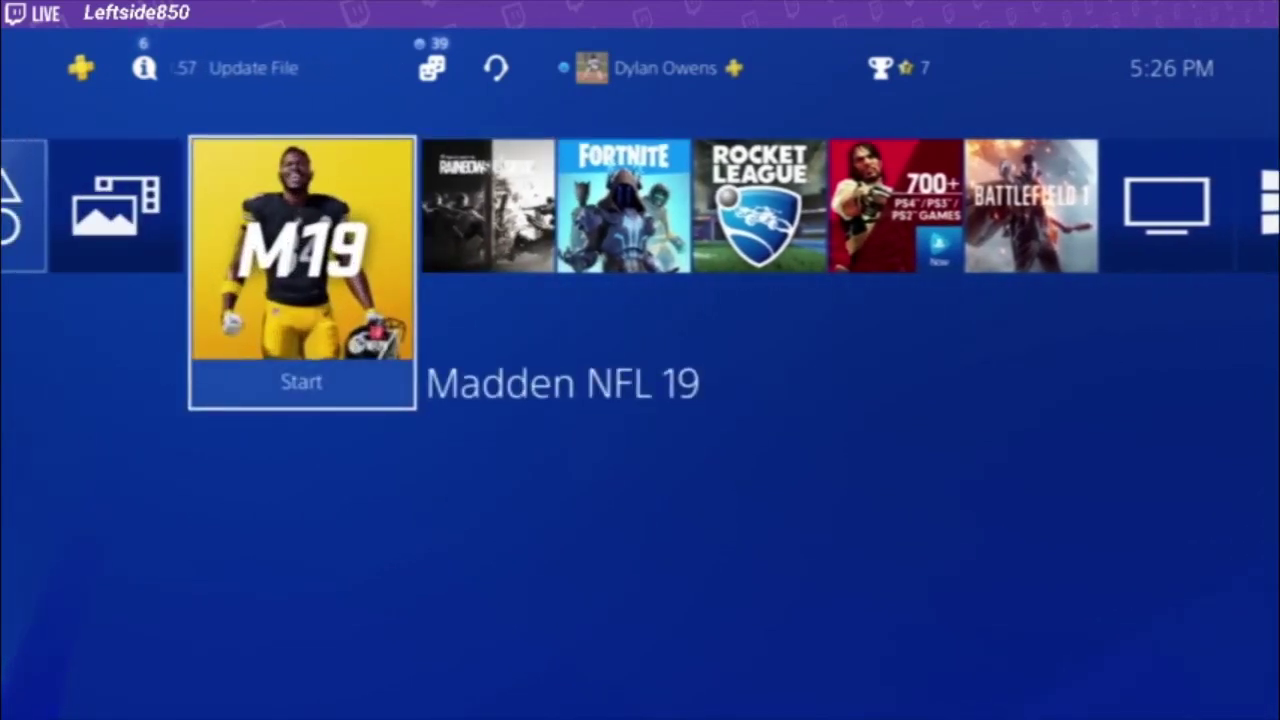
Open Party from the function area to check the mic, then go back home.
key("Up")
key("Left")
key("Left")
key("Left")
key("Return")
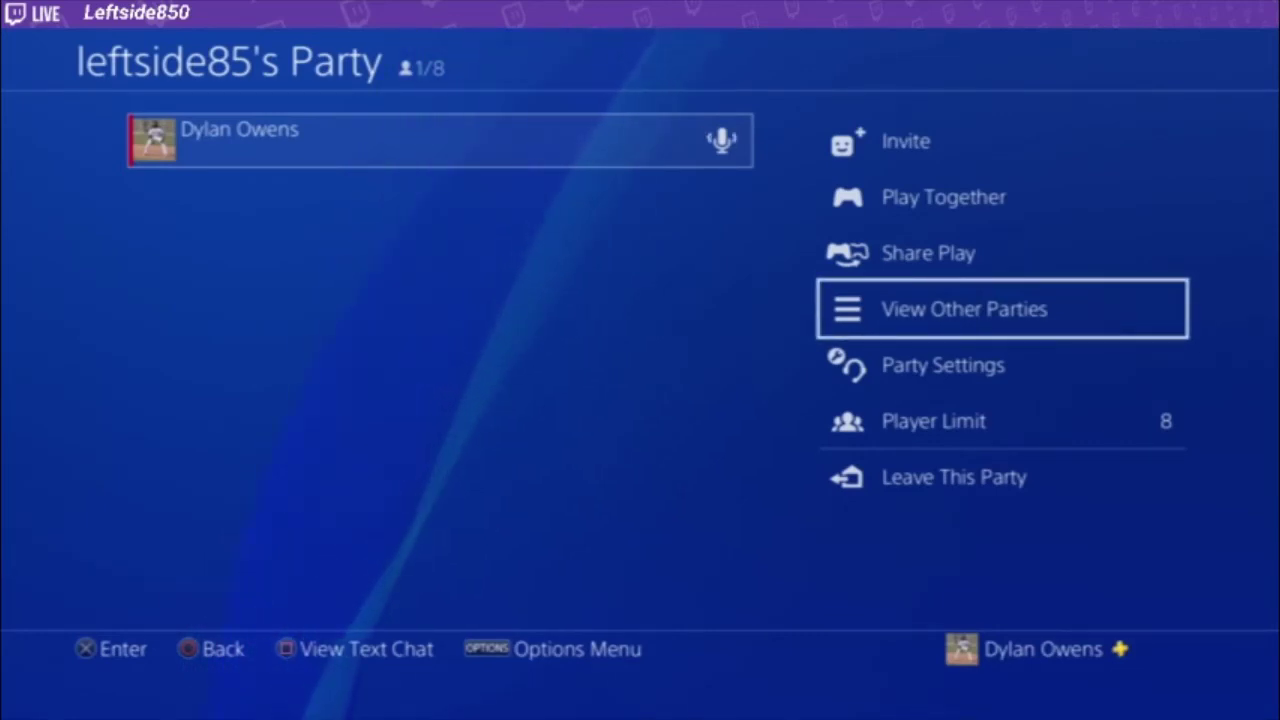
key("Escape")
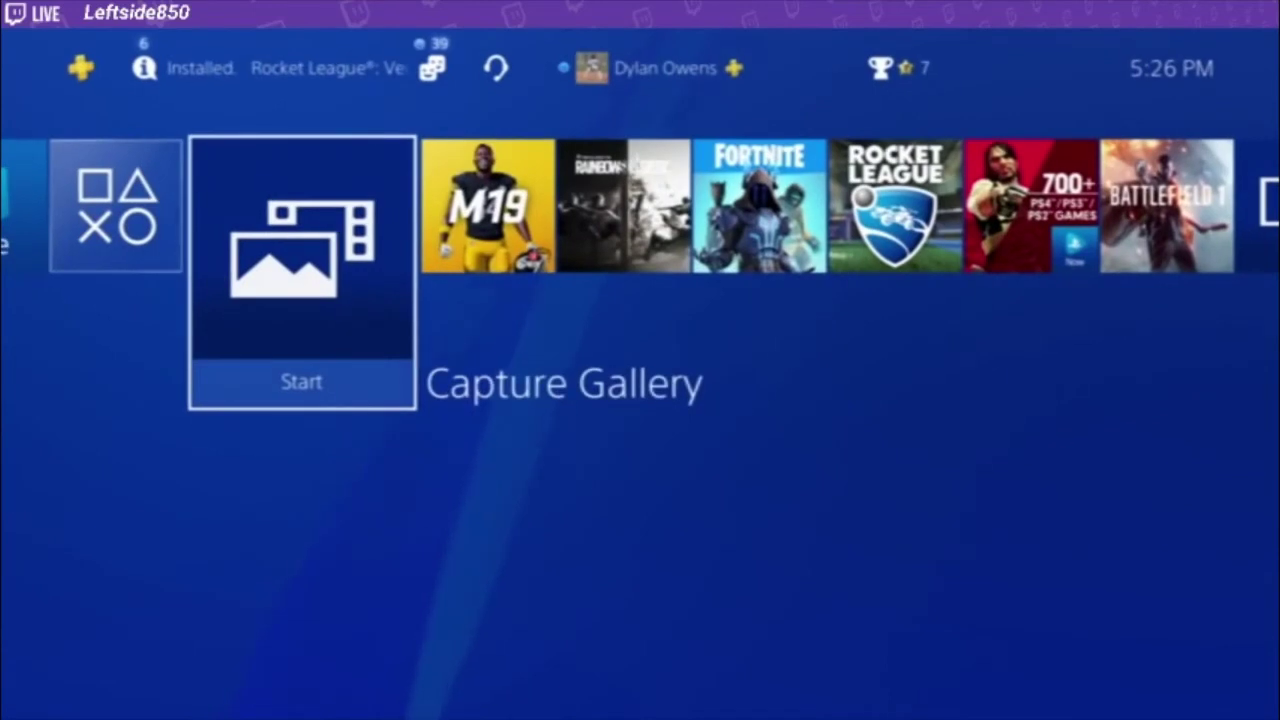
key("Right")
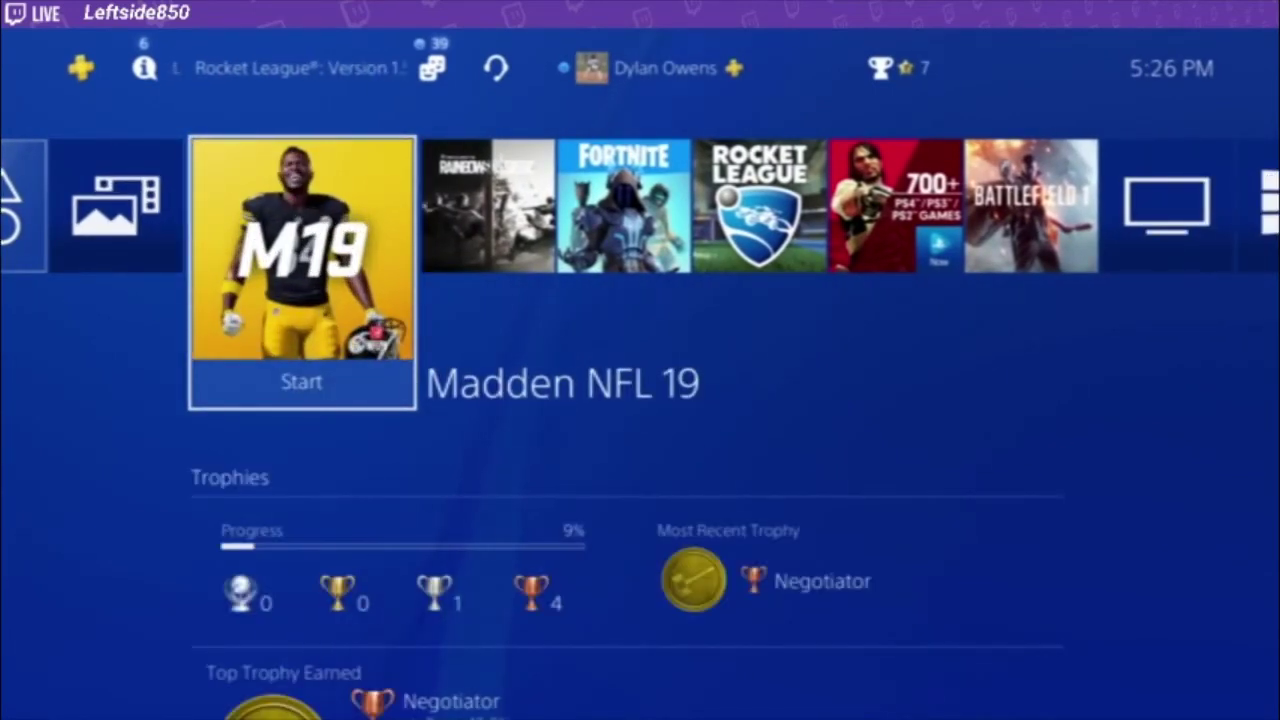